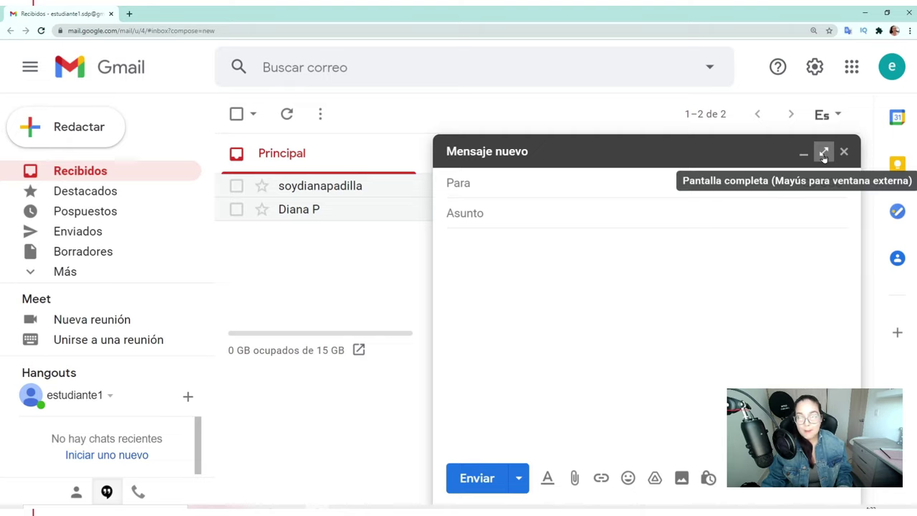
- Expand the new message to full screen, dismiss the full-screen tip, and add the recipient's e-mail address
left_click(824, 154)
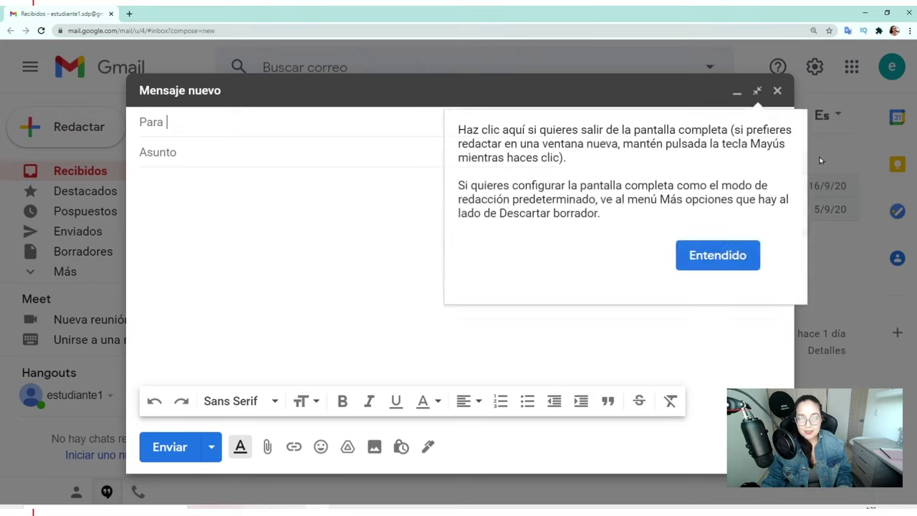
left_click(712, 264)
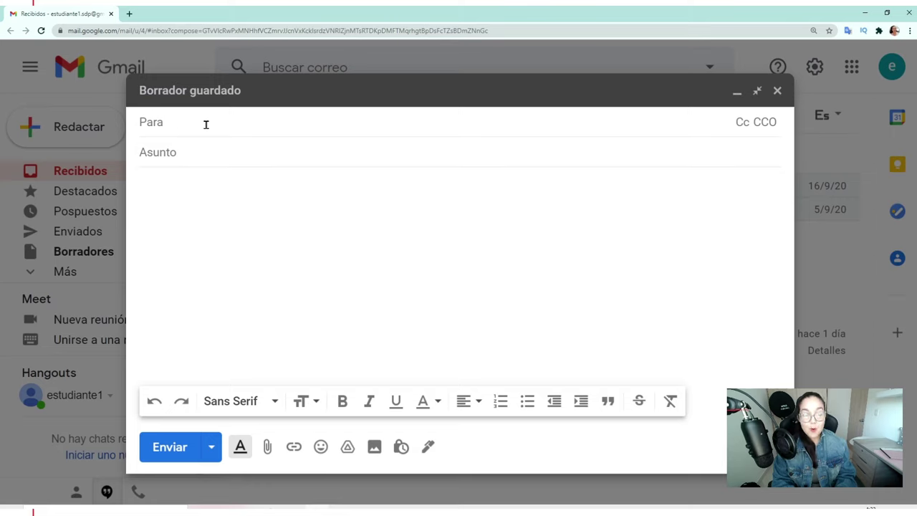
key("ctrl+v")
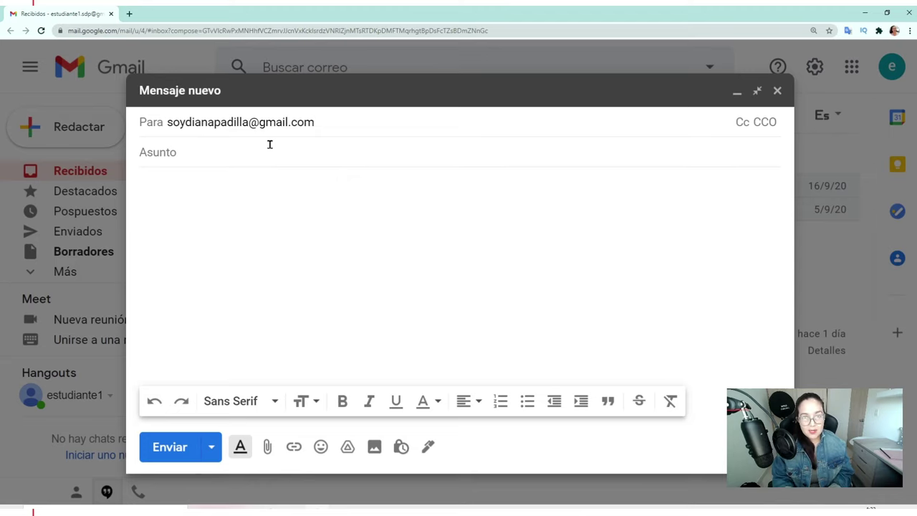
key("Return")
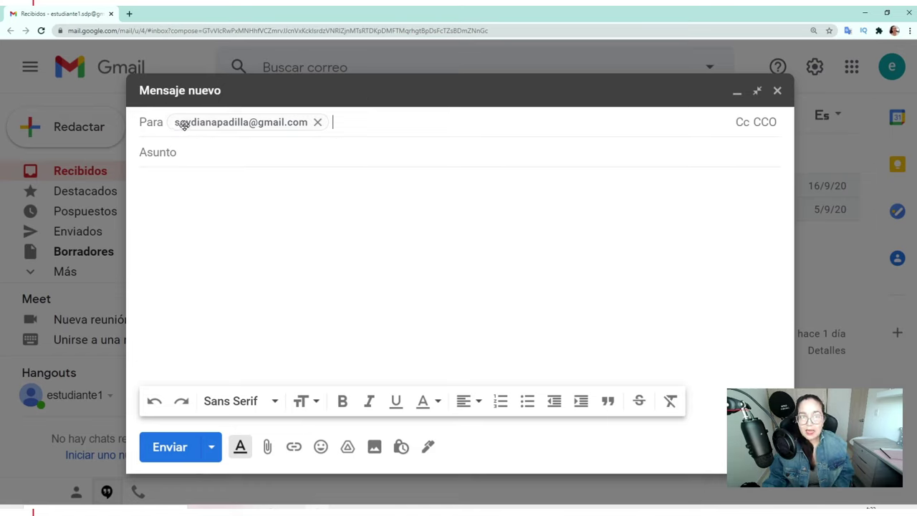
- Set the subject to "Saludo" and write a body from "Cordial saludo" to "Saludos," giving thanks for "los vídeos que has realizado"
left_click(262, 152)
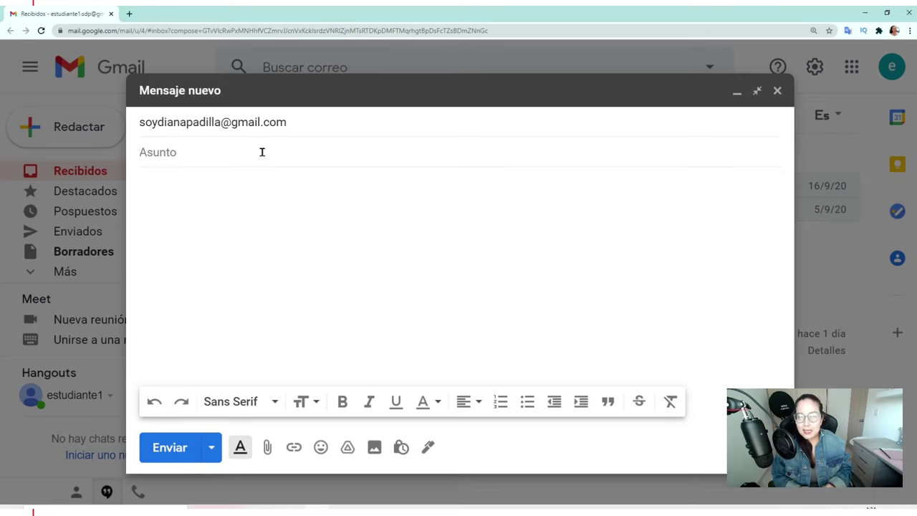
type("Saludo")
left_click(168, 187)
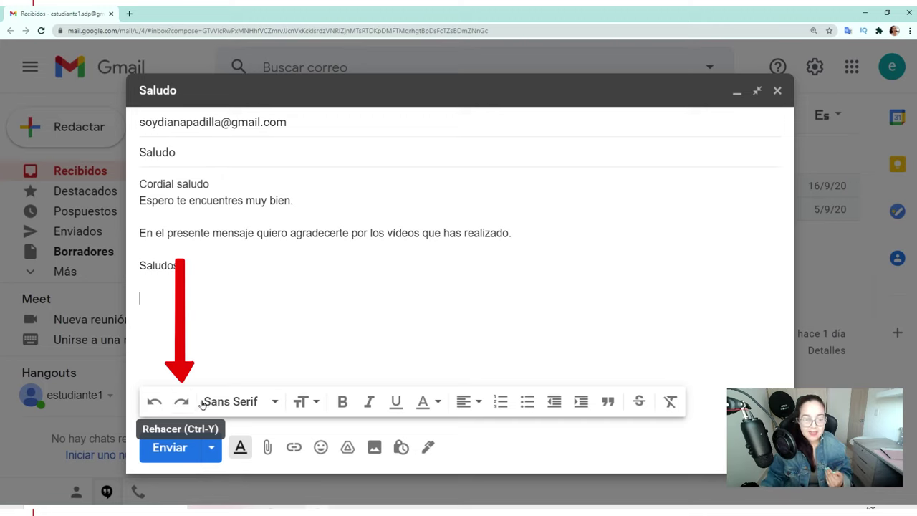
- Try Comic Sans MS on the entire message body, and set its font to Wide
left_click(276, 403)
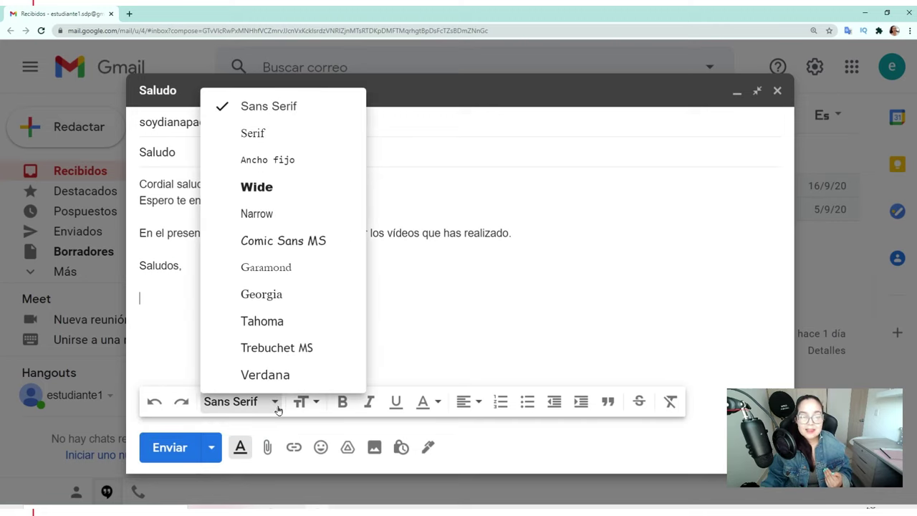
left_click(390, 317)
left_click_drag(219, 280, 141, 185)
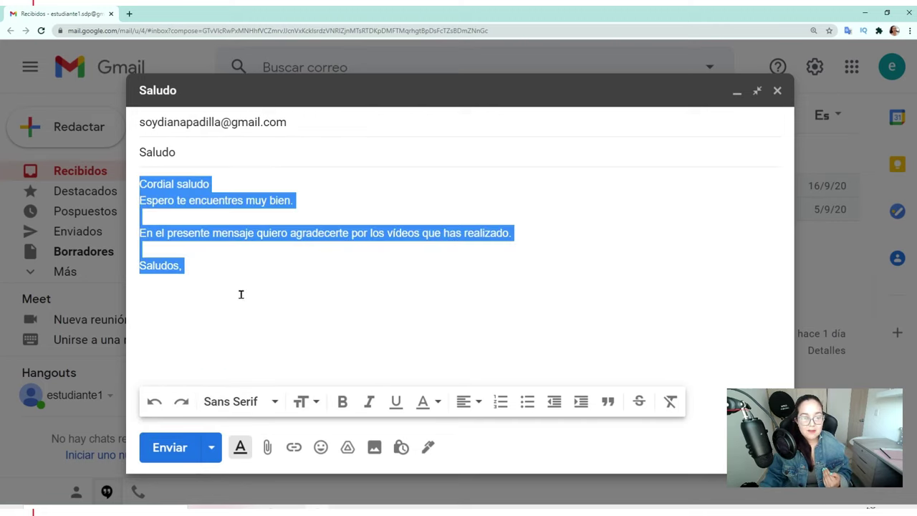
left_click(262, 403)
left_click(300, 244)
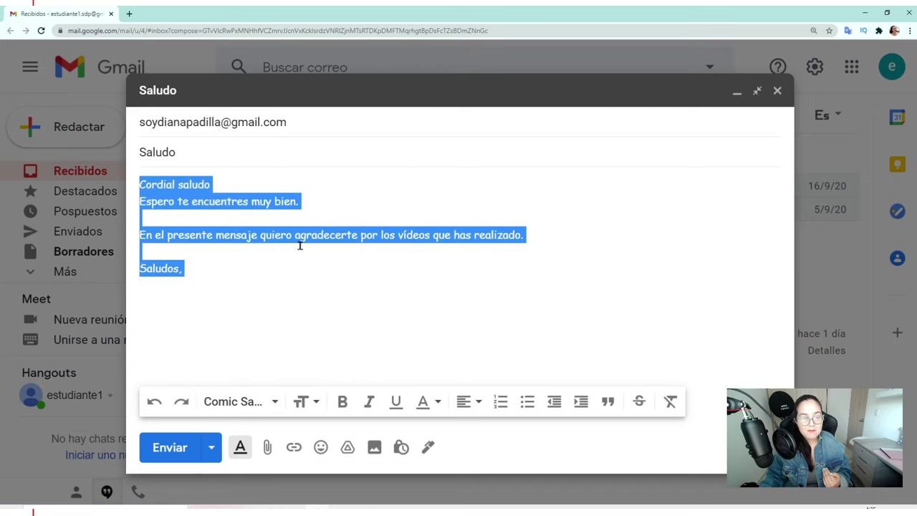
left_click(265, 403)
left_click(282, 185)
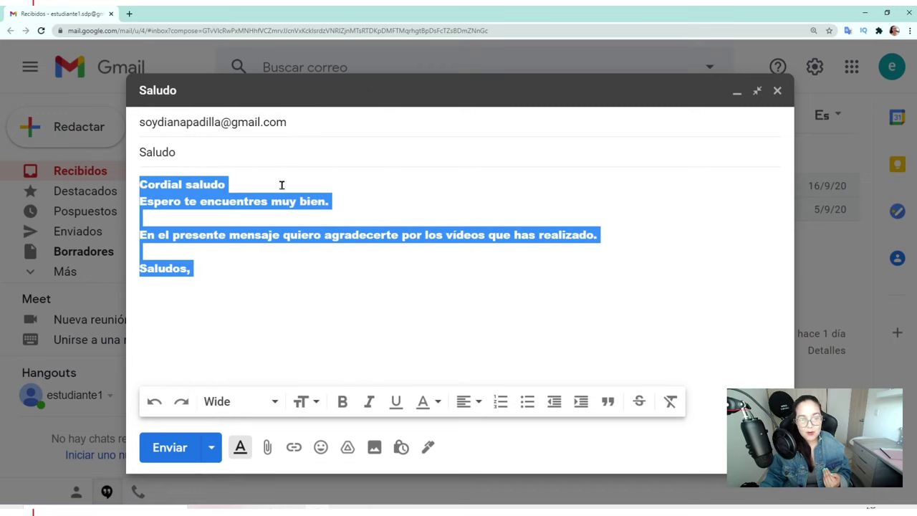
left_click(371, 337)
left_click(321, 406)
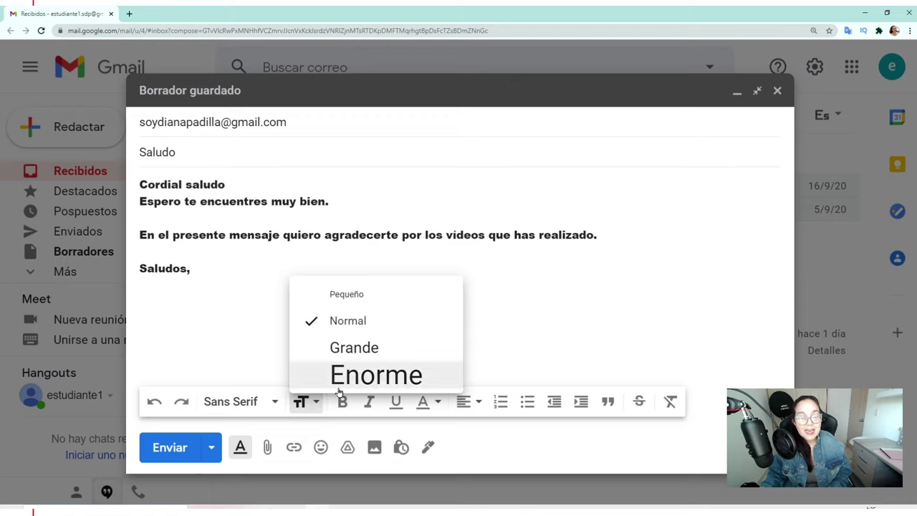
left_click(372, 334)
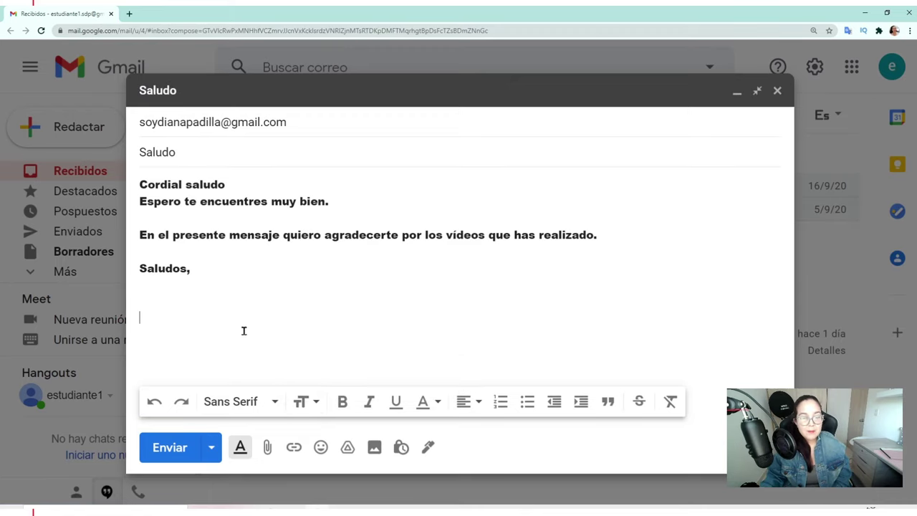
left_click_drag(205, 272, 155, 185)
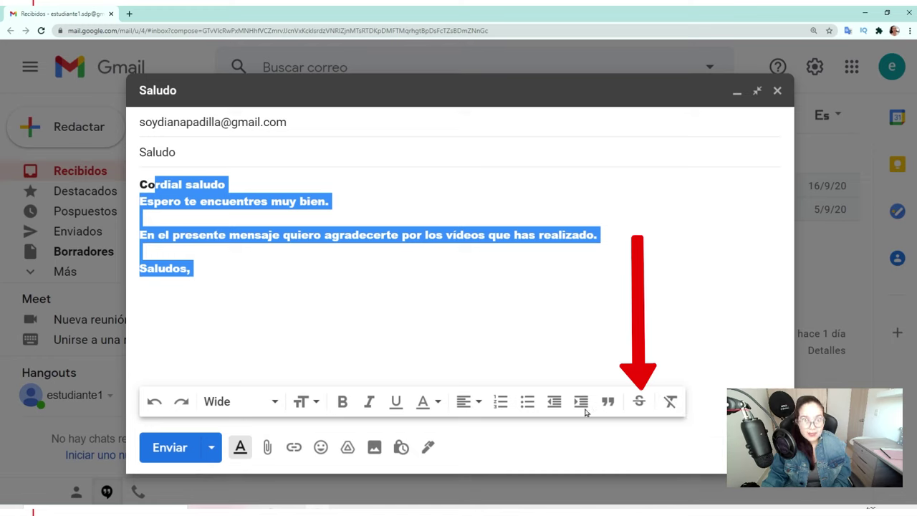
key("ctrl+End")
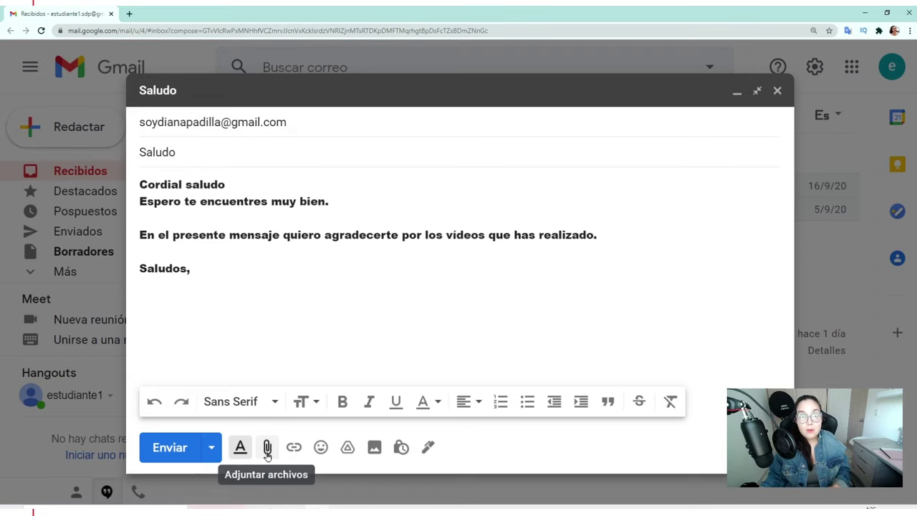
- Attach the document GUÍA 3 P1 TEC CONCEPTOS BÁSICOS from the Guias Periodo 1 folder to the message
left_click(266, 450)
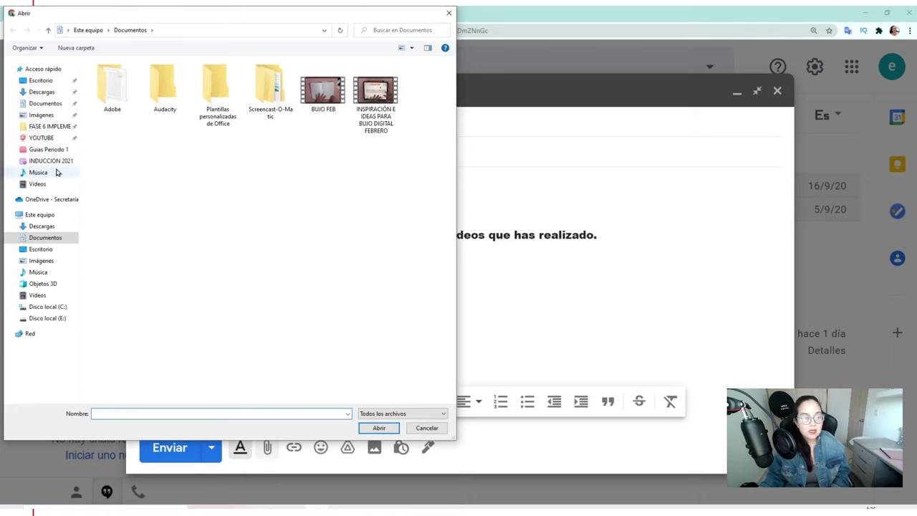
left_click(46, 149)
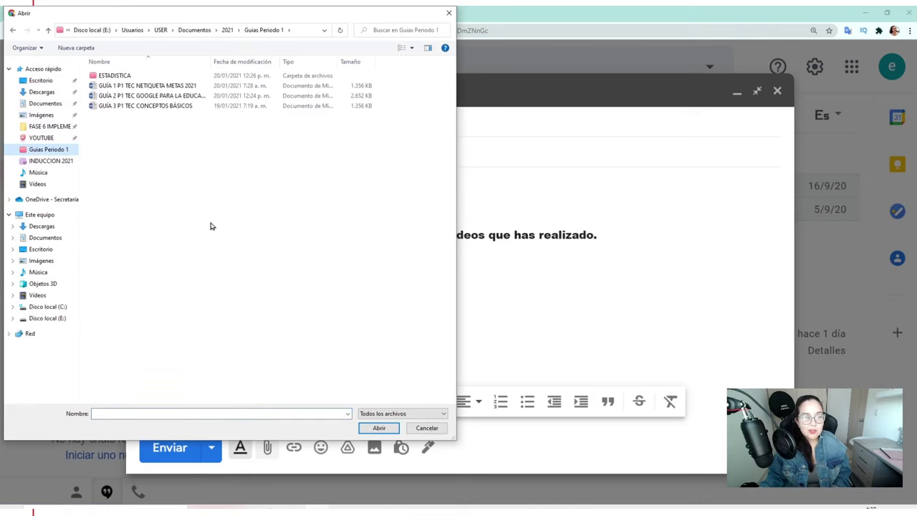
left_click(109, 107)
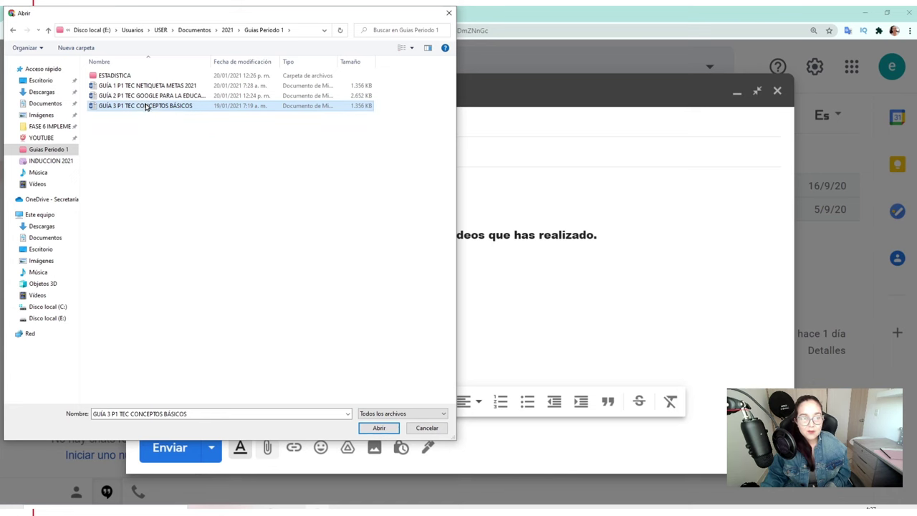
left_click(378, 428)
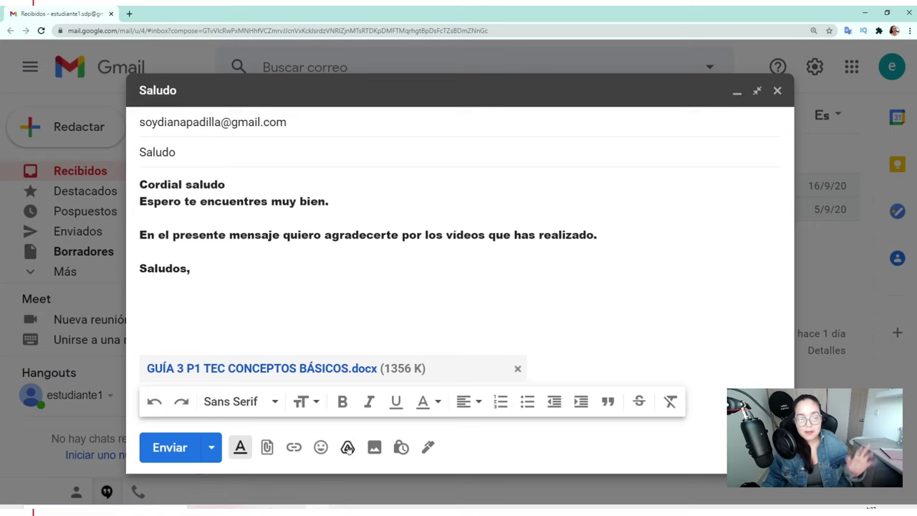
left_click(247, 291)
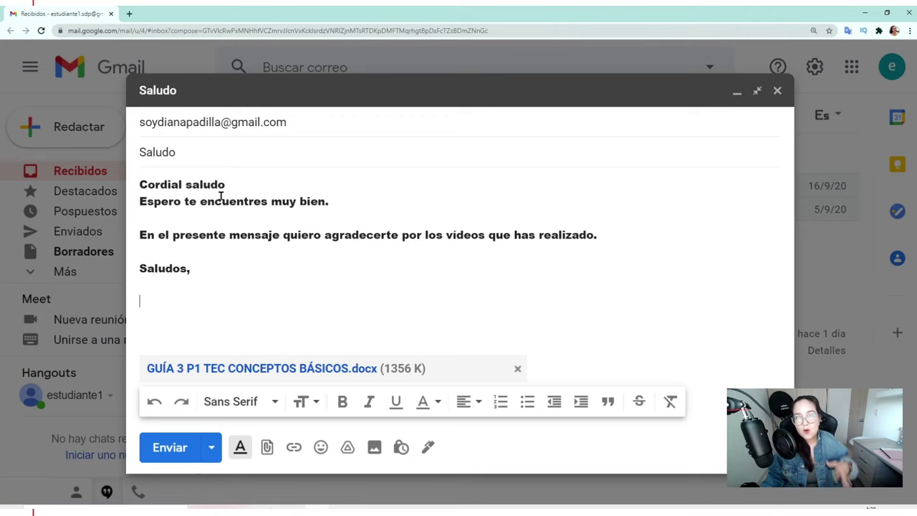
left_click(197, 154)
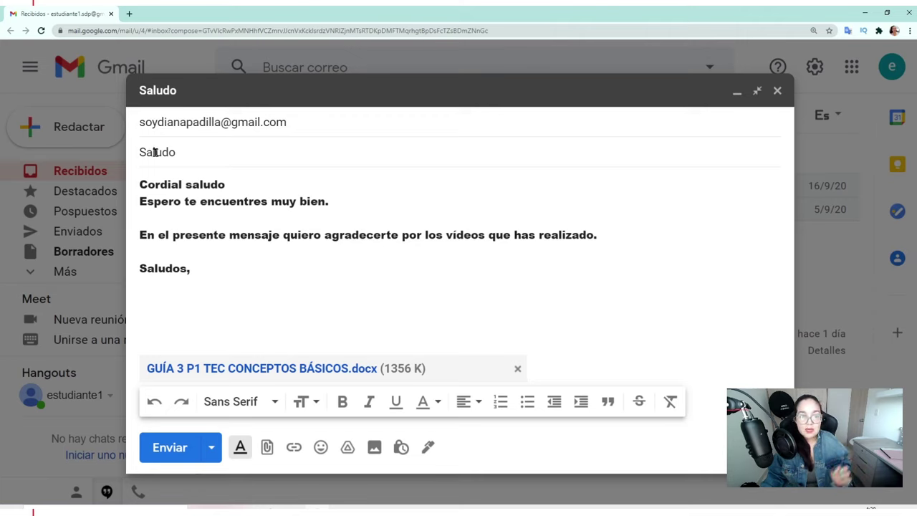
left_click_drag(139, 152, 179, 152)
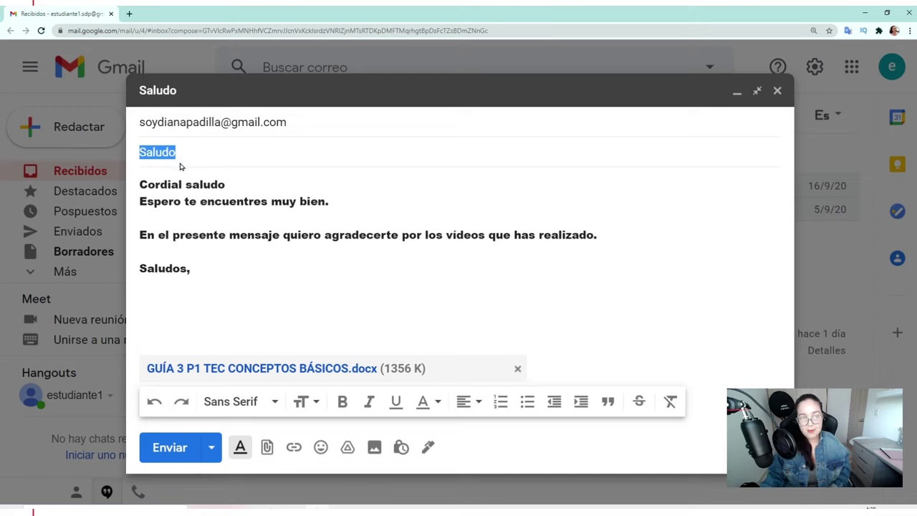
left_click(186, 154)
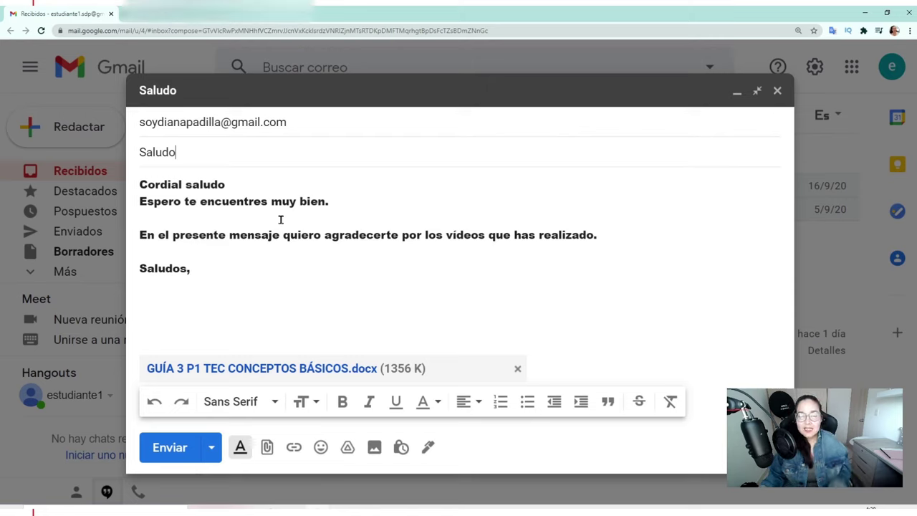
left_click(230, 292)
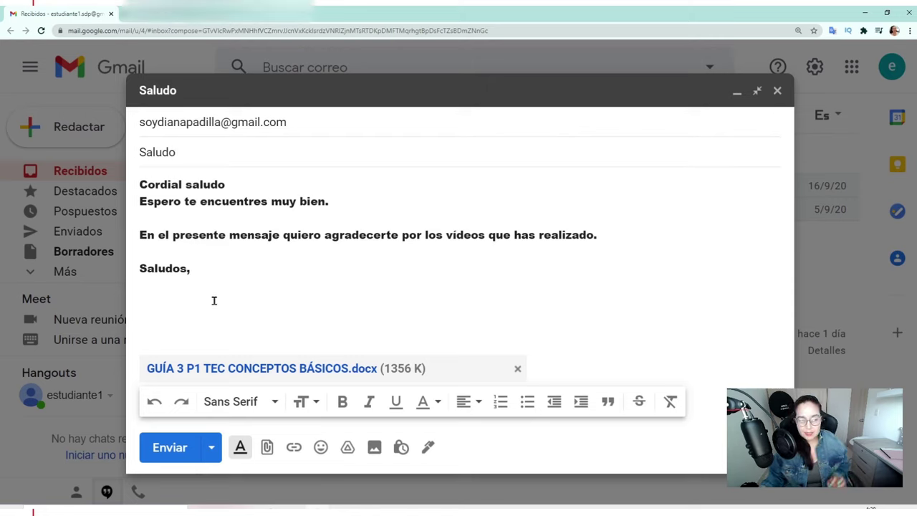
left_click(296, 447)
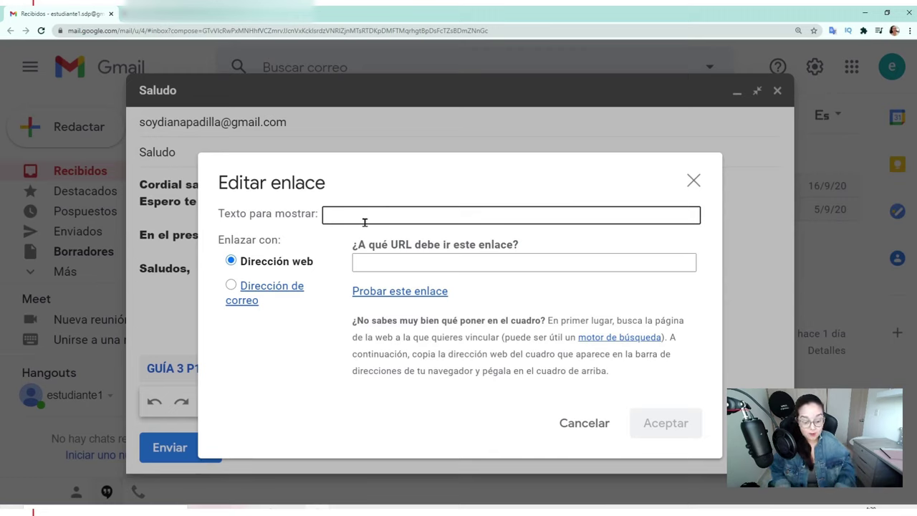
type("Lin")
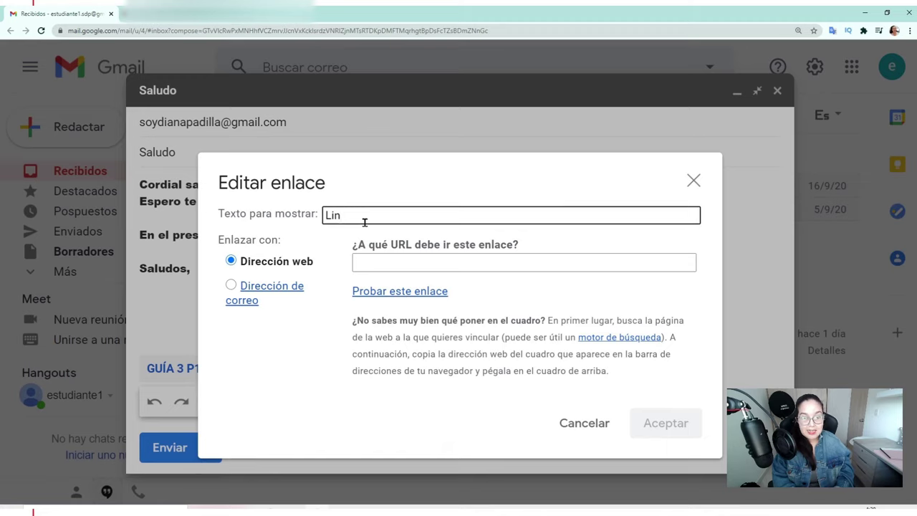
type("k del trabajo")
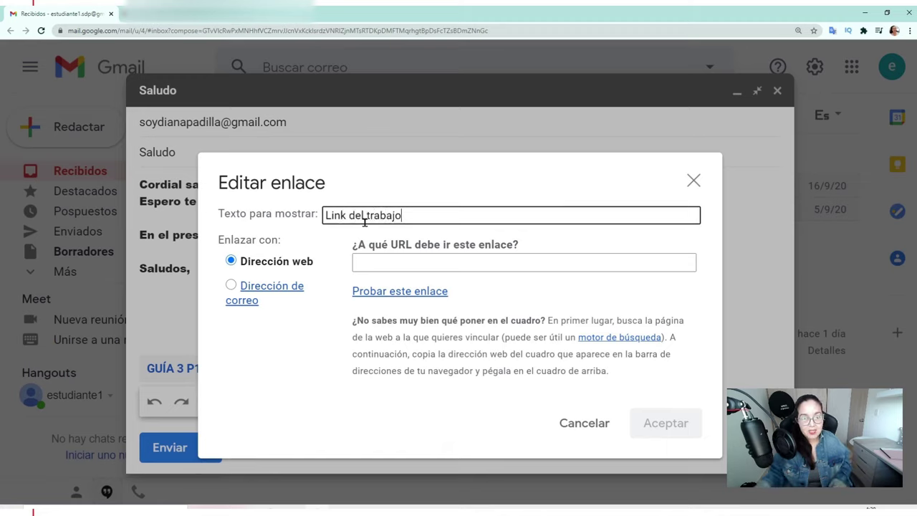
left_click(390, 262)
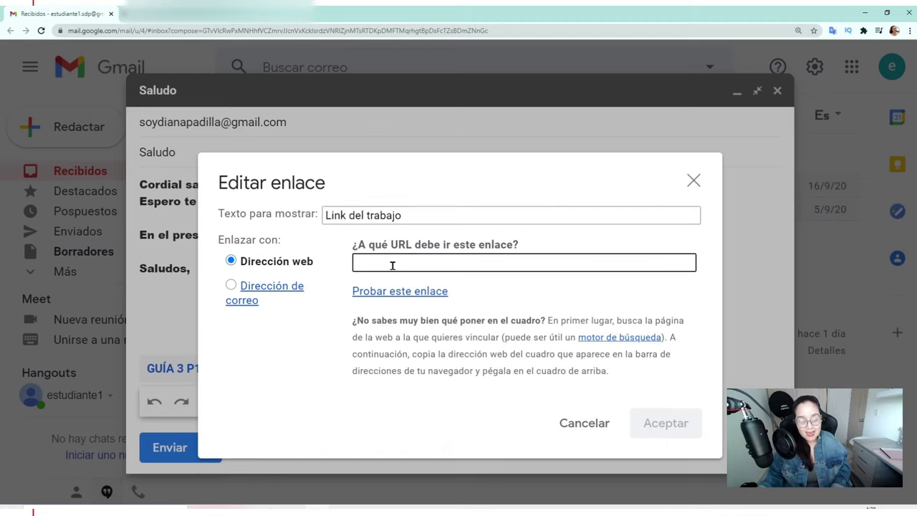
type("https://www.youtube.com/watch?v=w-BRiVY5Hdw&t=8s")
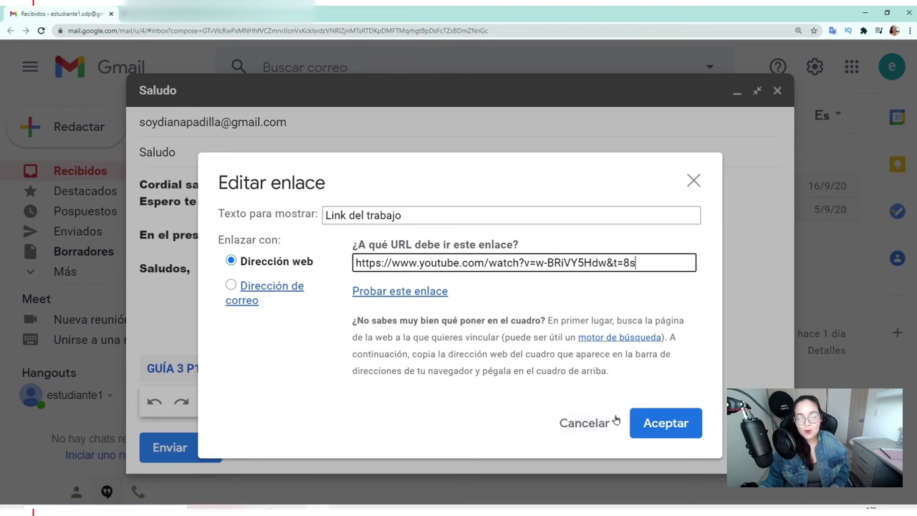
left_click(650, 421)
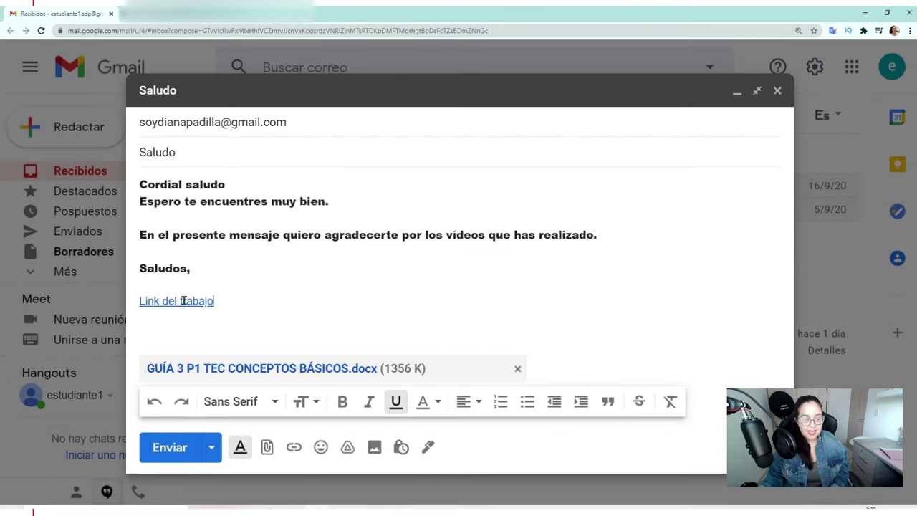
left_click_drag(228, 300, 144, 301)
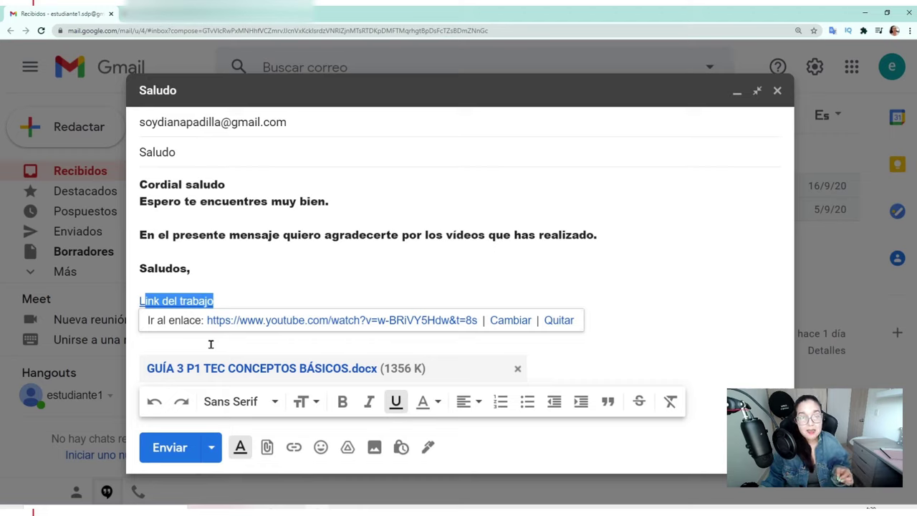
left_click(231, 312)
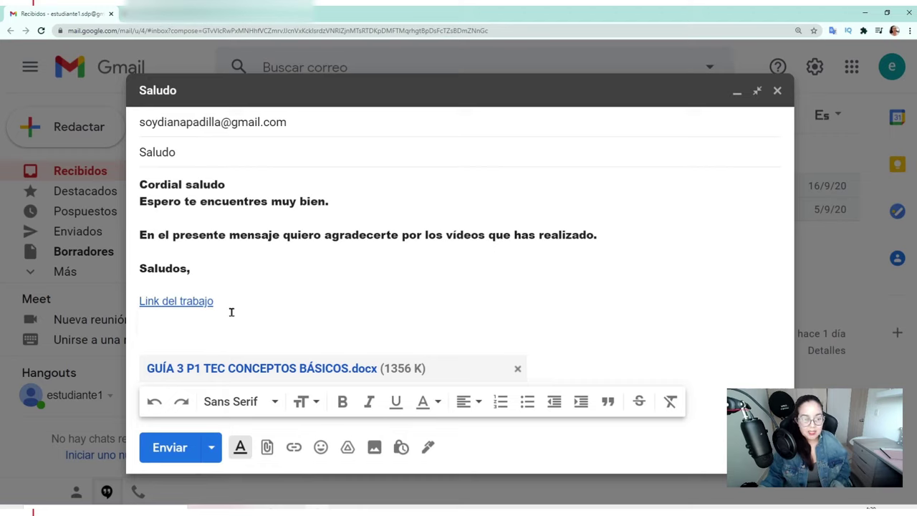
type("https://www.youtube.com/watch?v=w-BRiVY5Hdw&t=8s")
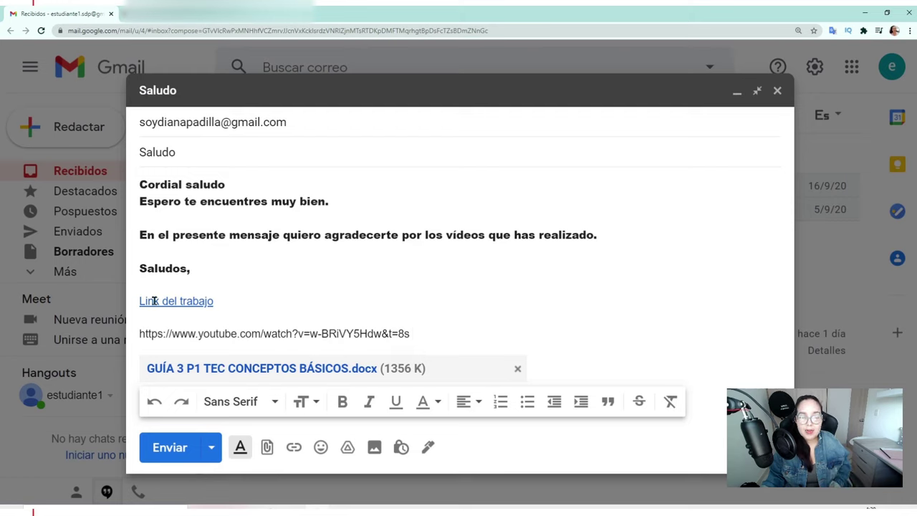
left_click_drag(409, 334, 138, 334)
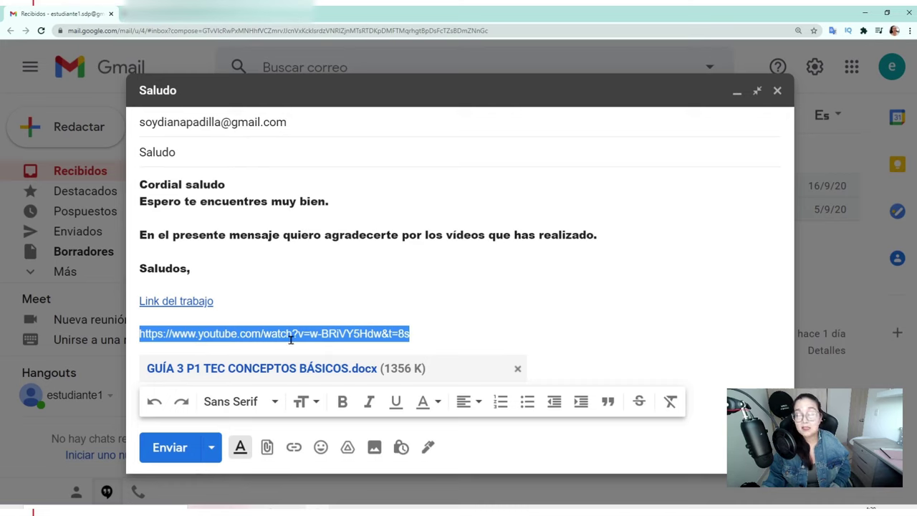
left_click(298, 448)
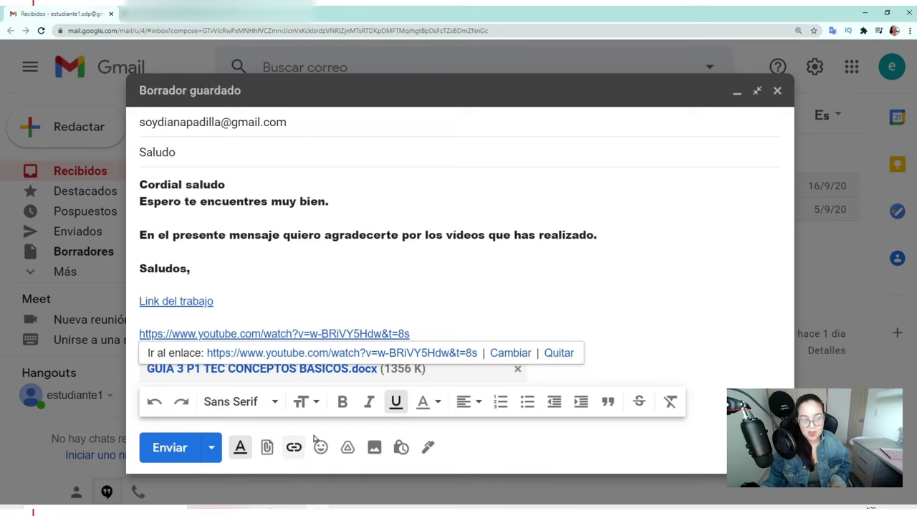
key("Up")
key("Up")
key("Up")
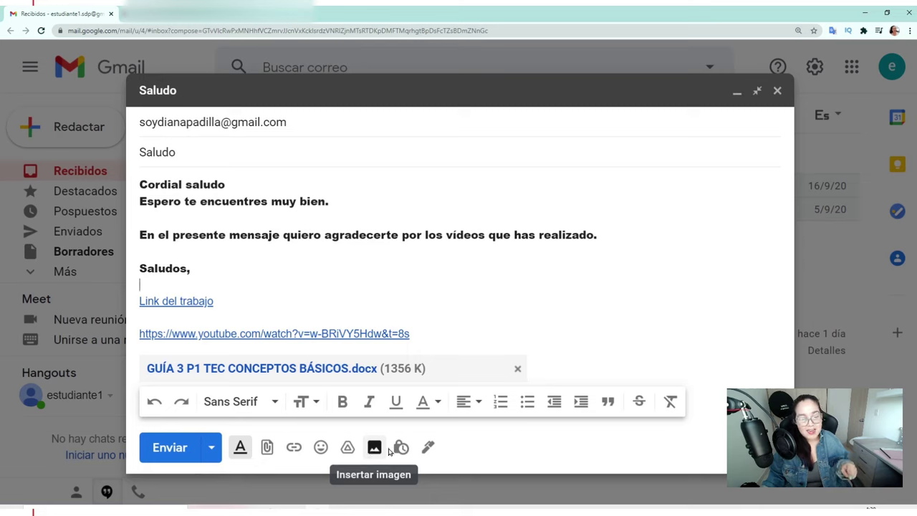
- Send the message and open the sent mail folder to check it
left_click(170, 454)
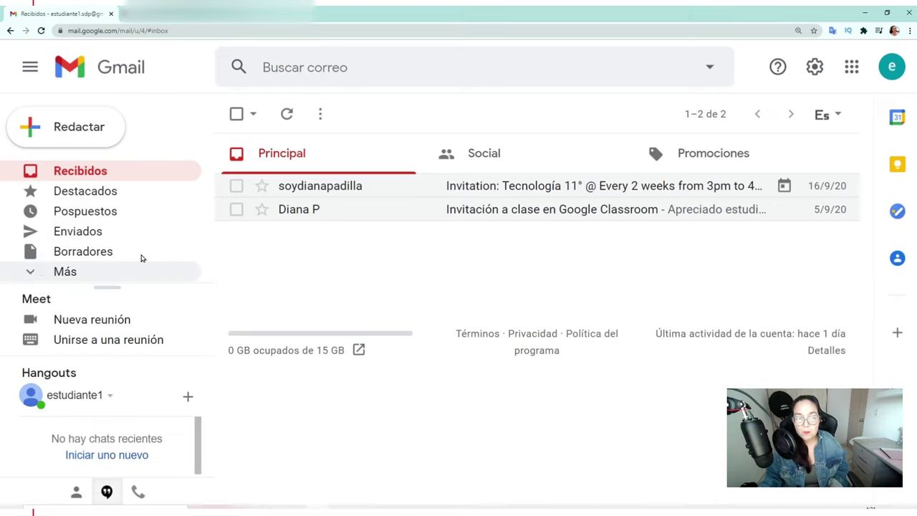
left_click(101, 237)
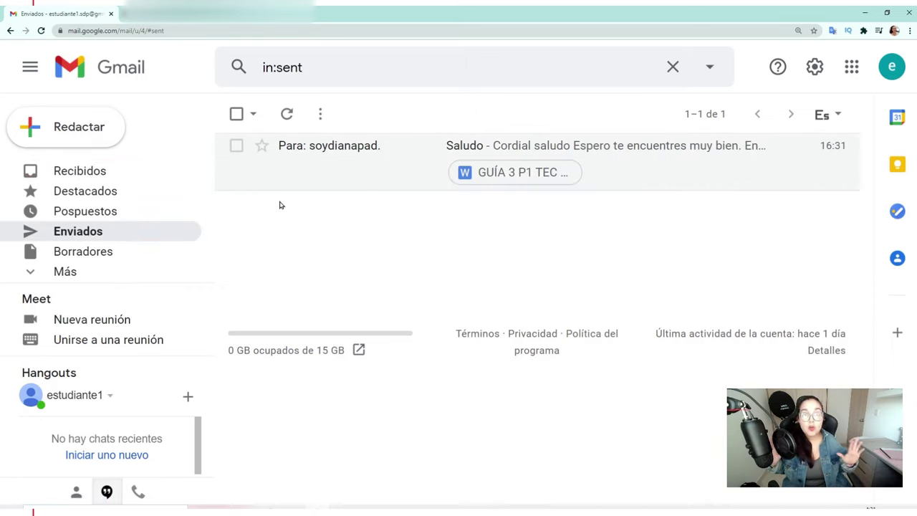